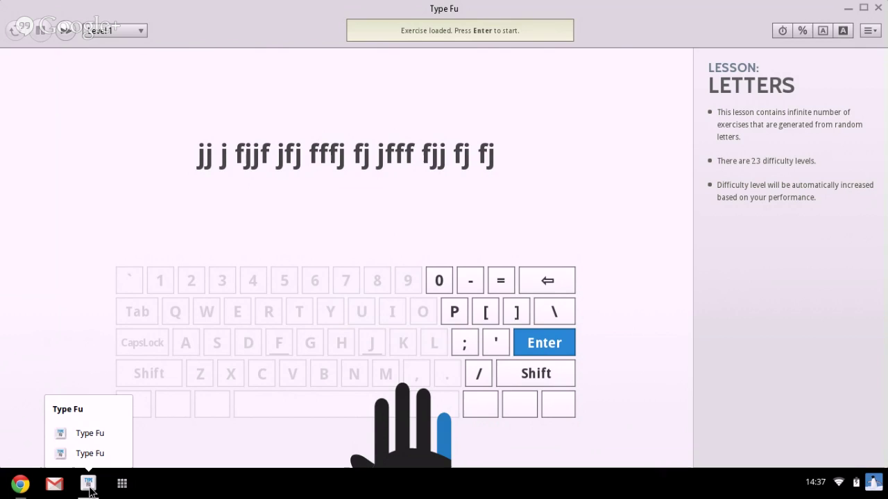
- View the available lesson types and the list of difficulty levels for the Letters lesson
{"action": "left_click", "coordinate": [874, 35]}
{"action": "mouse_move", "coordinate": [842, 50]}
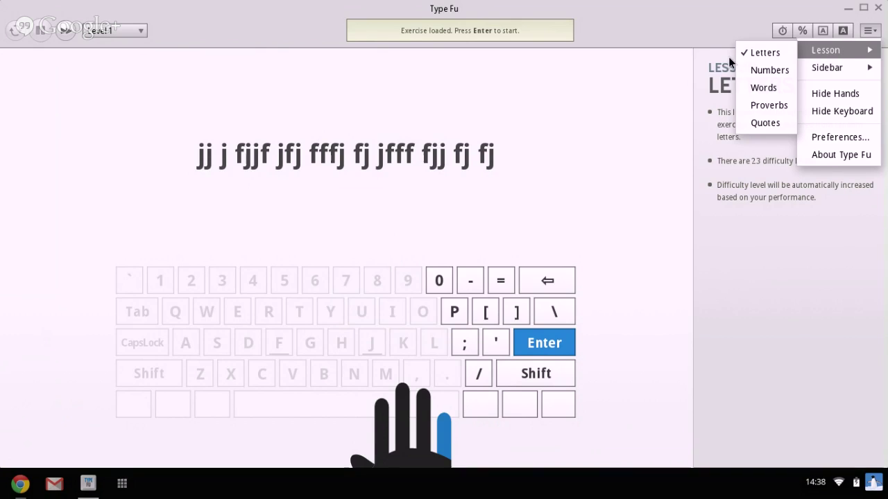
{"action": "left_click", "coordinate": [675, 65]}
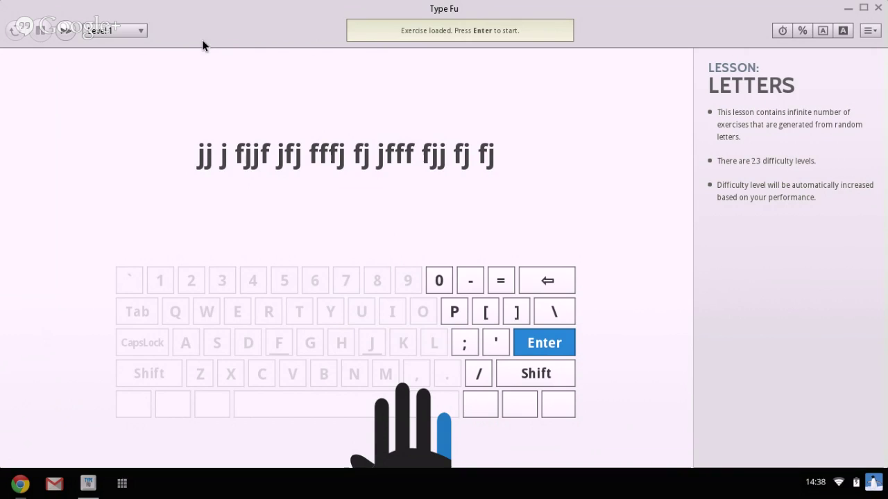
{"action": "left_click", "coordinate": [143, 34]}
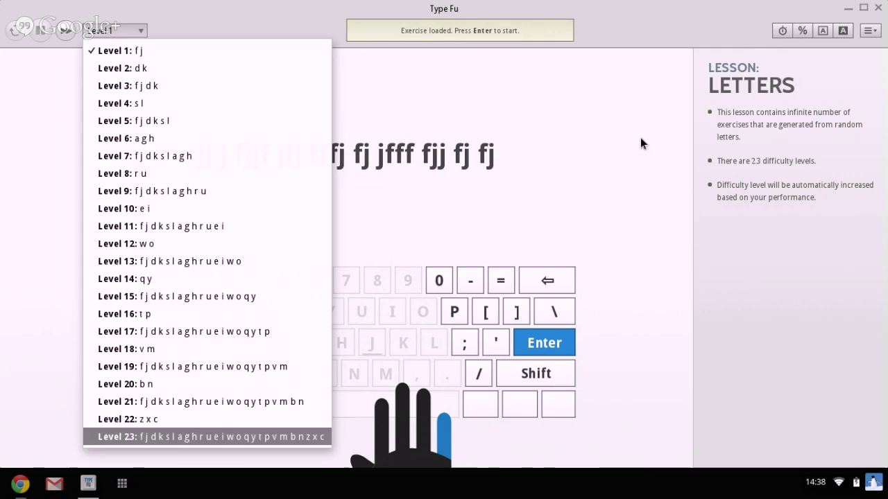
{"action": "left_click", "coordinate": [877, 33]}
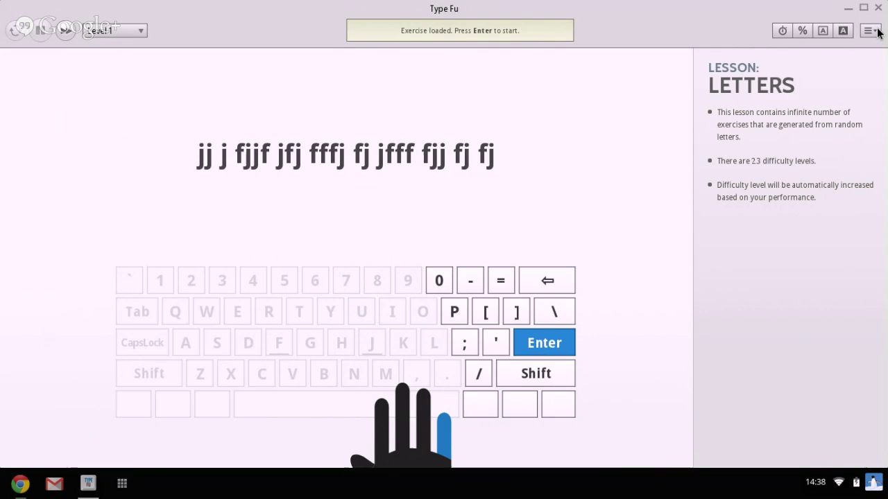
- Switch to the Words lesson and view its list of difficulty levels
{"action": "left_click", "coordinate": [877, 31]}
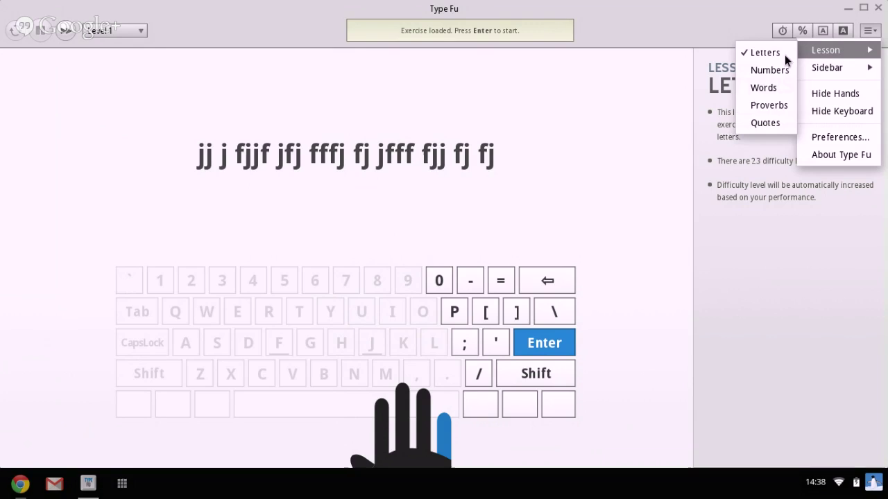
{"action": "left_click", "coordinate": [773, 88]}
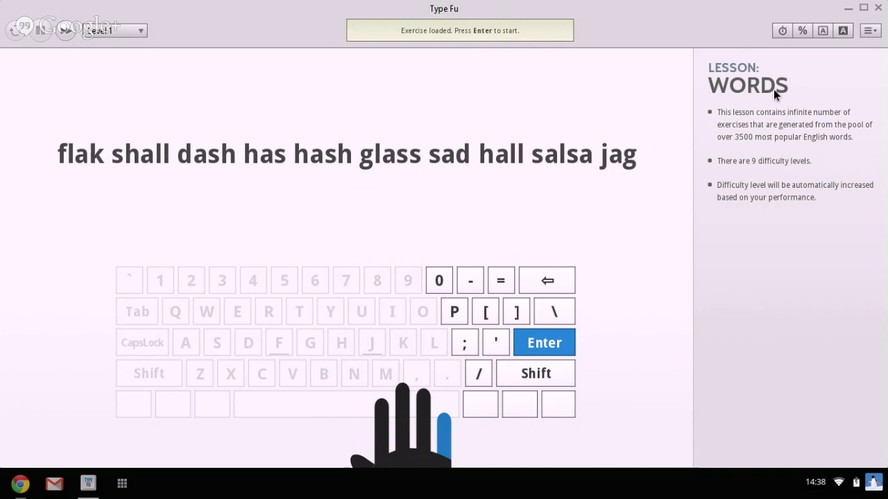
{"action": "left_click", "coordinate": [140, 35]}
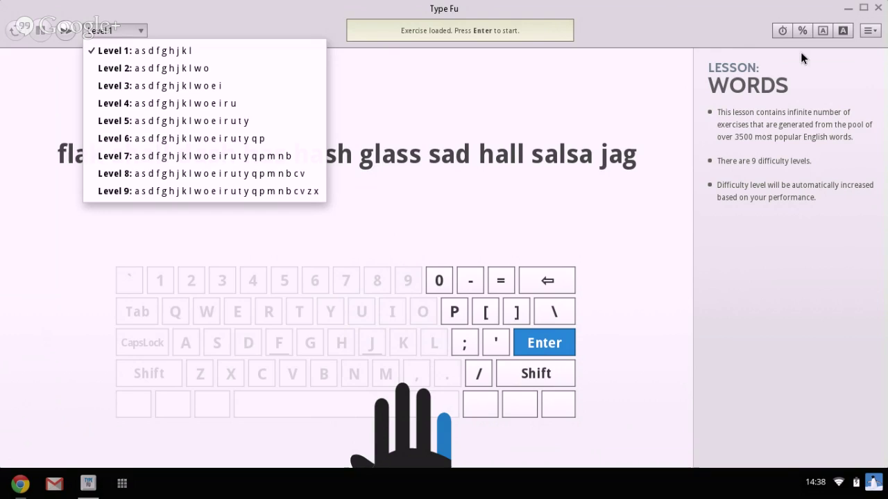
{"action": "left_click", "coordinate": [876, 36]}
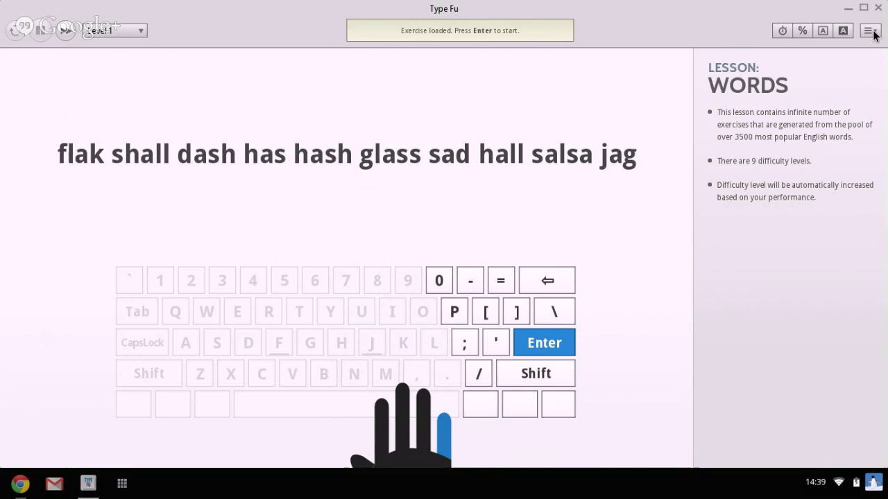
- Switch to the Numbers lesson and view its list of difficulty levels
{"action": "left_click", "coordinate": [872, 33]}
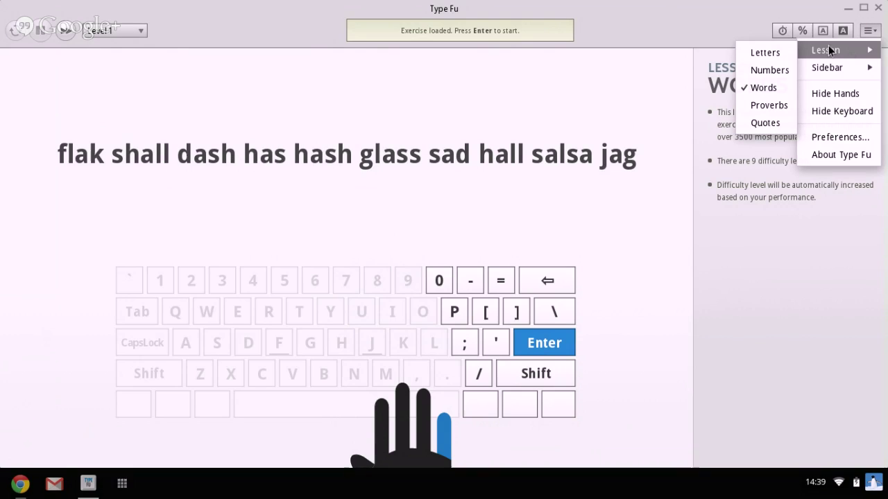
{"action": "left_click", "coordinate": [768, 71]}
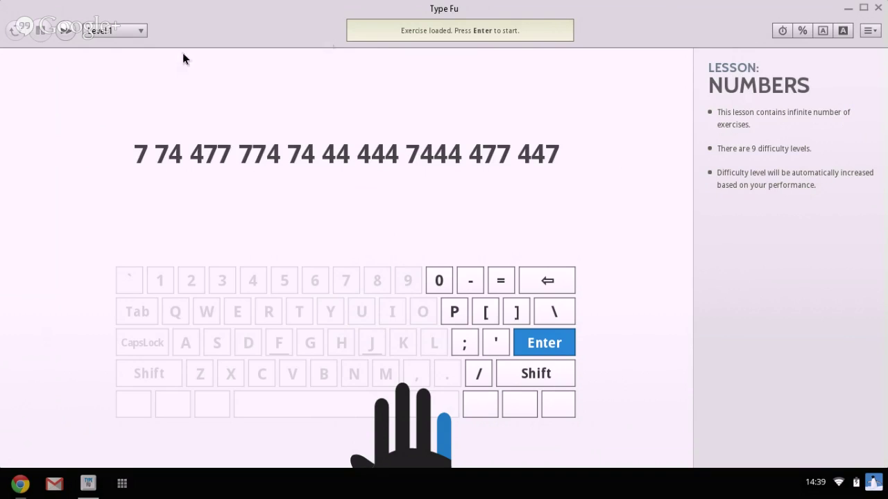
{"action": "left_click", "coordinate": [140, 34]}
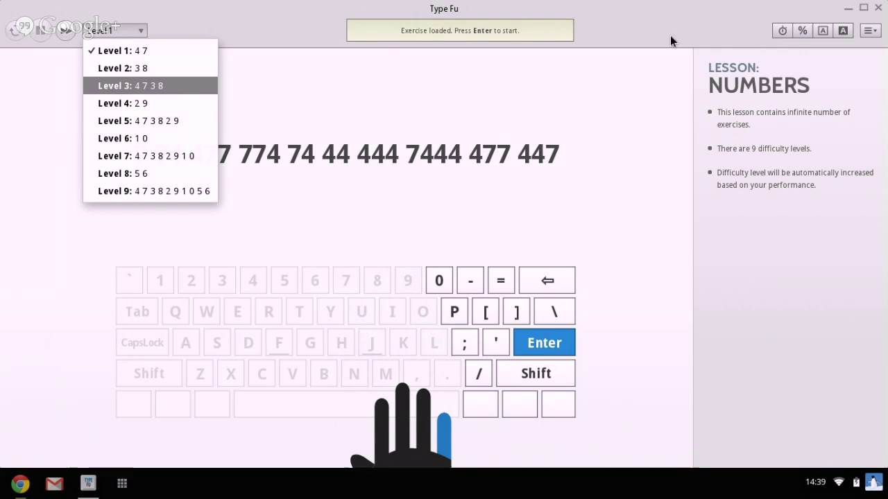
{"action": "left_click", "coordinate": [871, 36]}
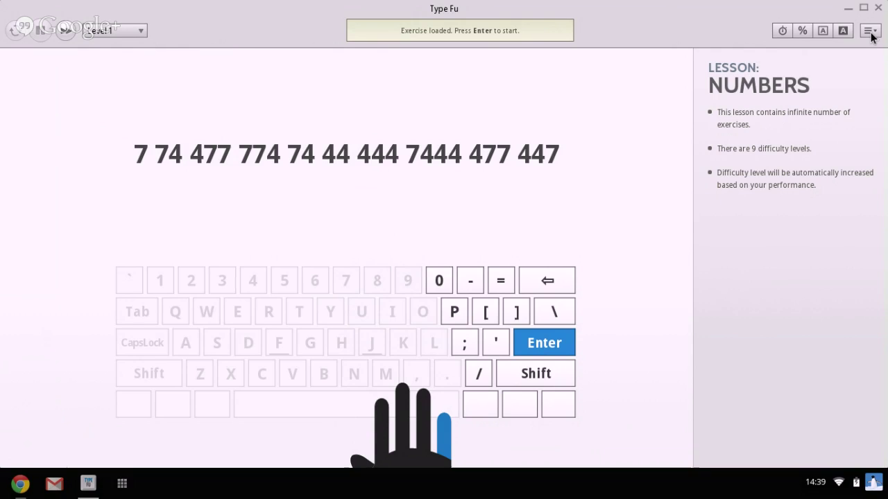
- Load the Proverbs lesson, and after it the Quotes lesson
{"action": "left_click", "coordinate": [871, 37]}
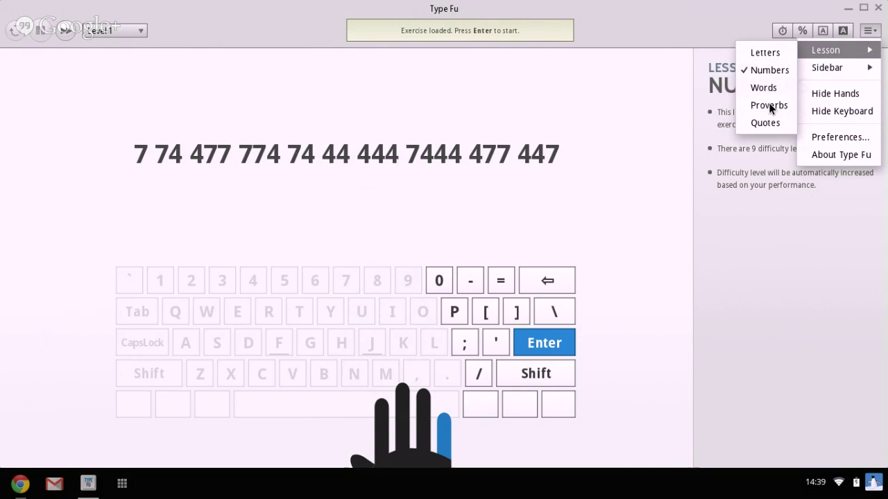
{"action": "left_click", "coordinate": [770, 106]}
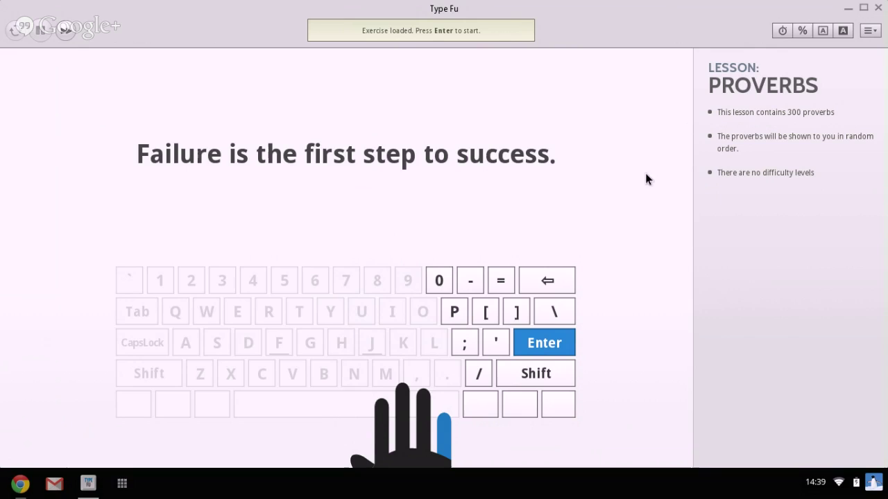
{"action": "left_click", "coordinate": [869, 33]}
{"action": "mouse_move", "coordinate": [850, 46]}
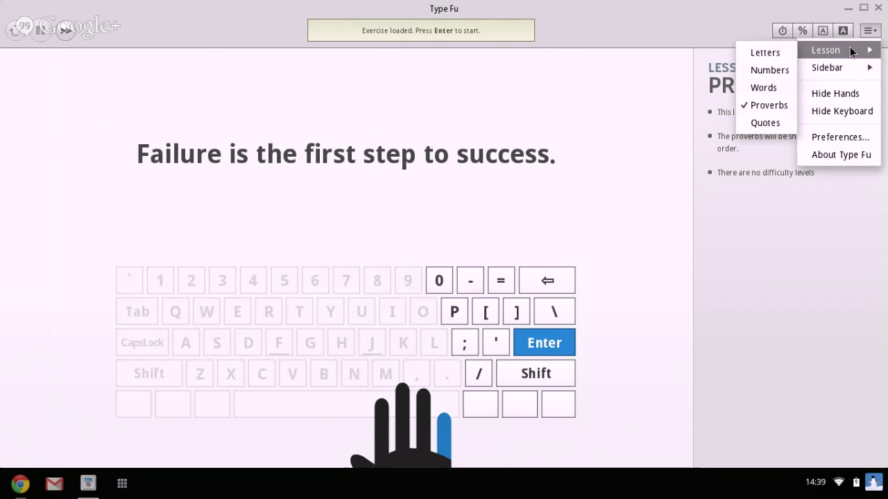
{"action": "left_click", "coordinate": [767, 123]}
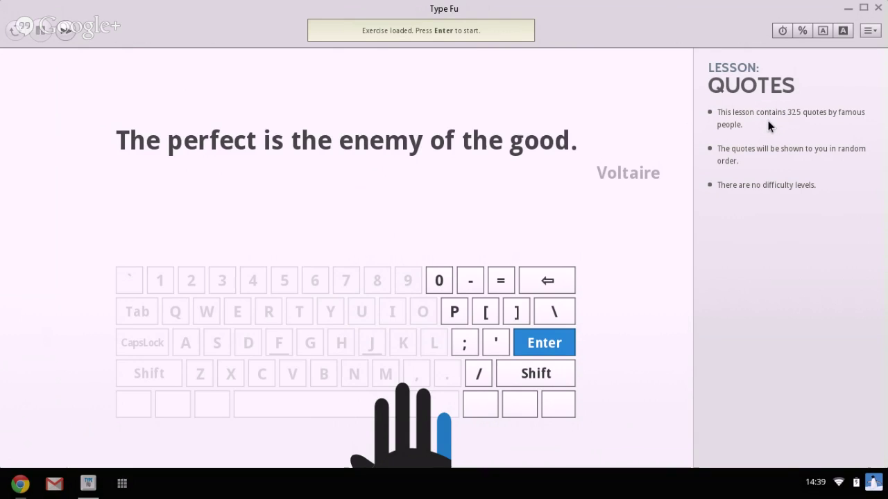
- Return to the Letters lesson, start the level 1 exercise and enter its first characters, "j f"
{"action": "left_click", "coordinate": [868, 30]}
{"action": "mouse_move", "coordinate": [826, 66]}
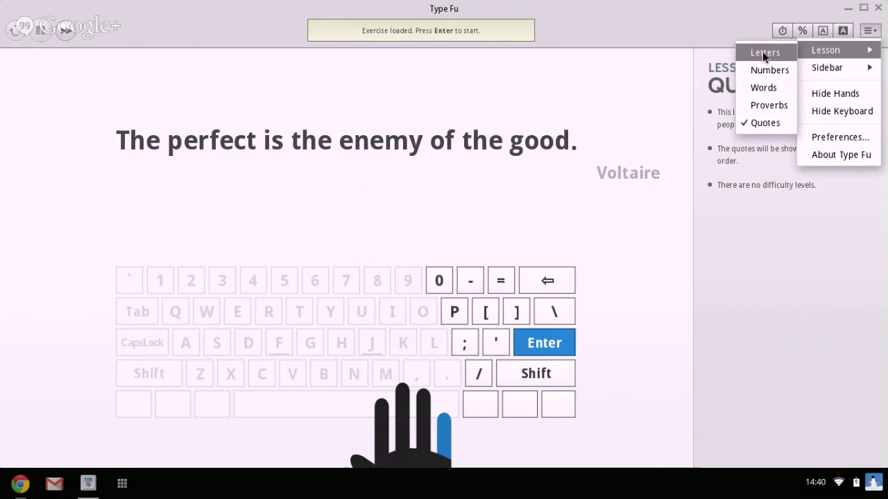
{"action": "left_click", "coordinate": [762, 51]}
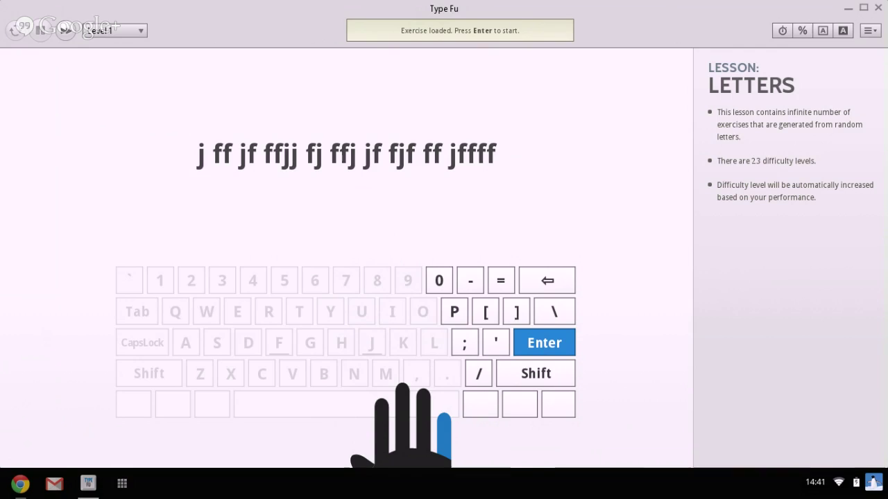
{"action": "key", "text": "Return"}
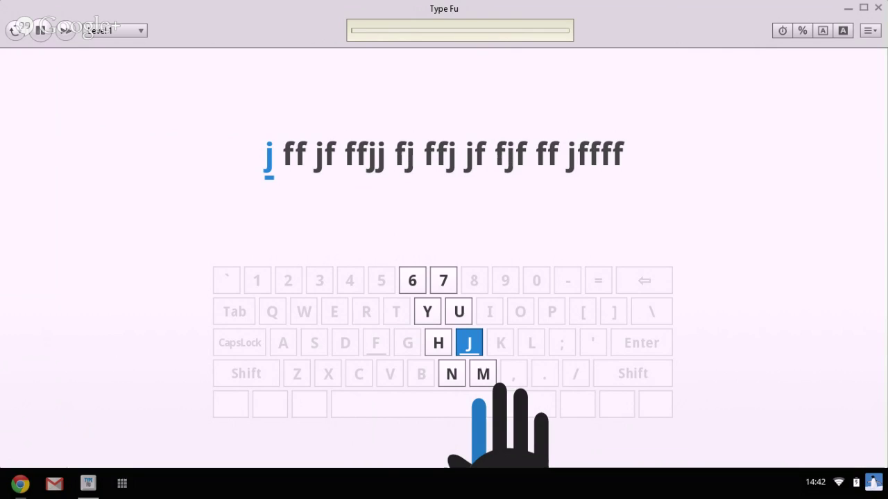
{"action": "type", "text": "j"}
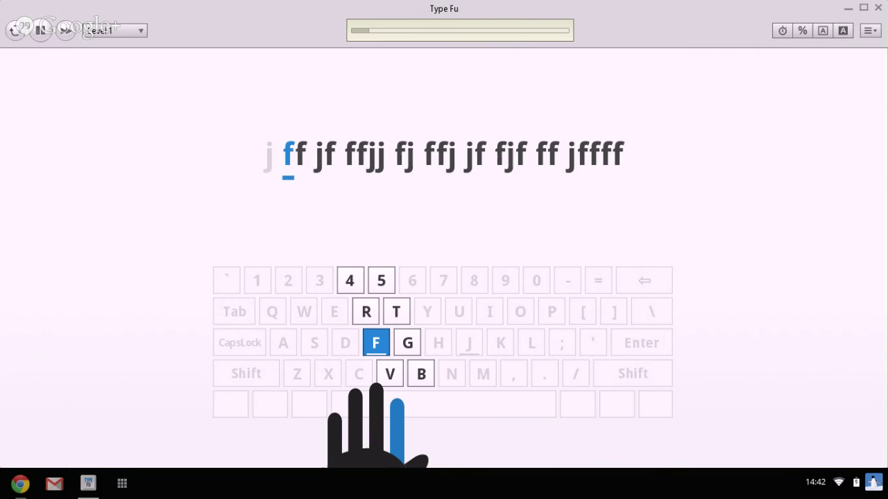
{"action": "type", "text": "f"}
- Hide the on-screen hands, and switch the on-screen keyboard off and back on
{"action": "left_click", "coordinate": [868, 32]}
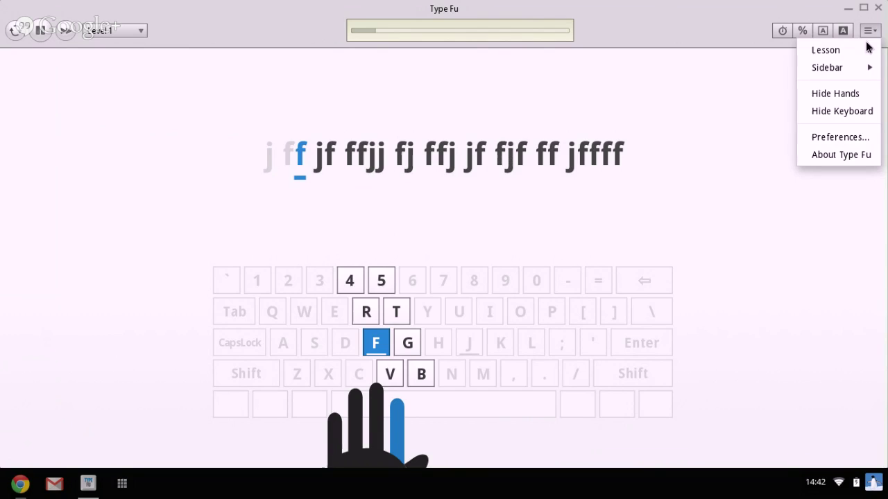
{"action": "left_click", "coordinate": [849, 91]}
{"action": "left_click", "coordinate": [872, 33]}
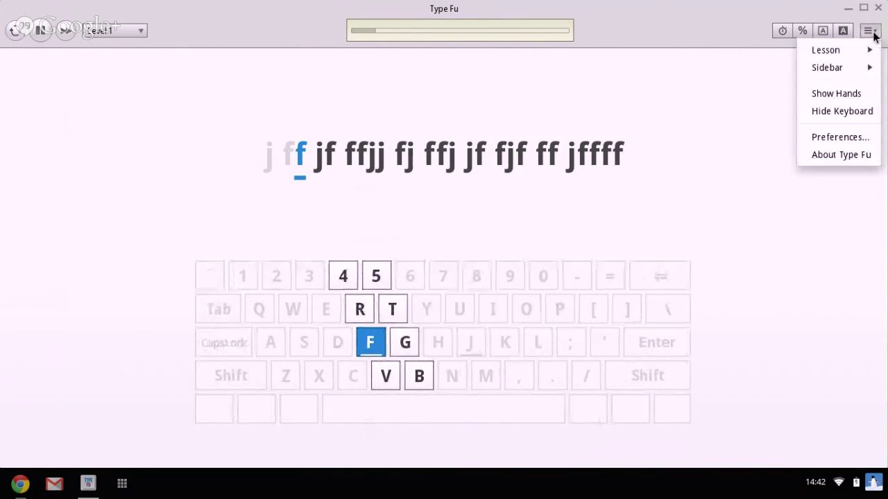
{"action": "left_click", "coordinate": [853, 113]}
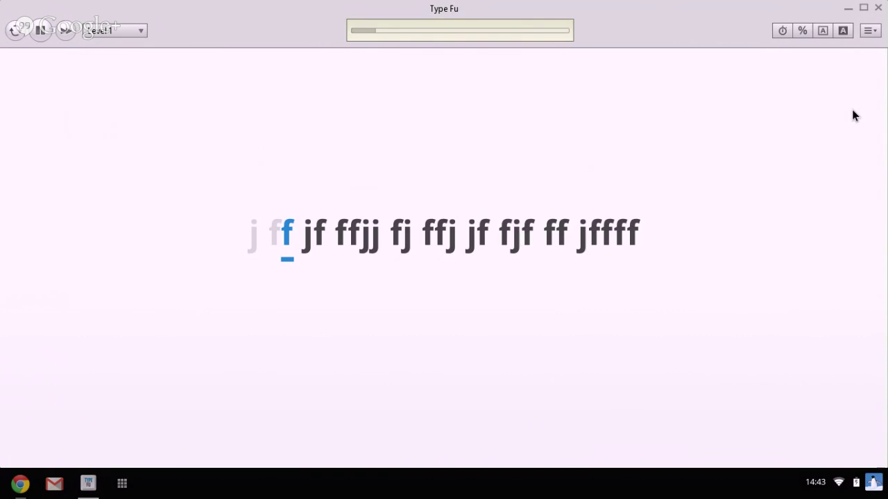
{"action": "left_click", "coordinate": [875, 31]}
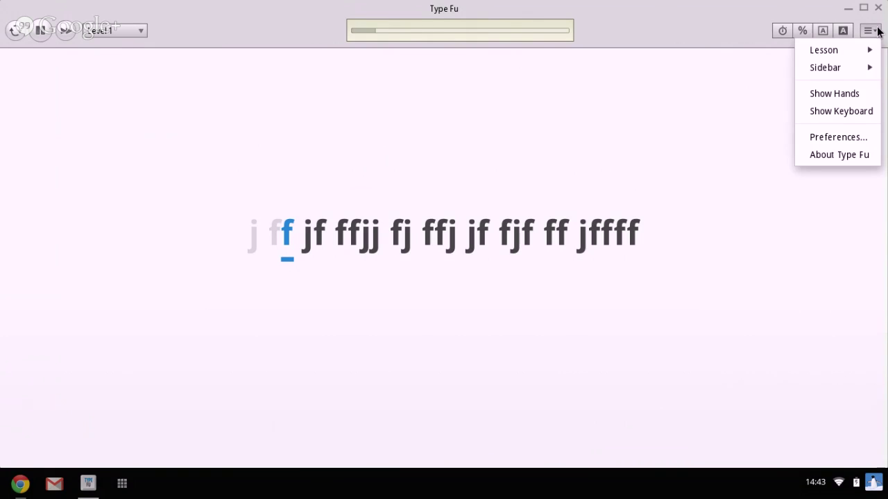
{"action": "left_click", "coordinate": [851, 115]}
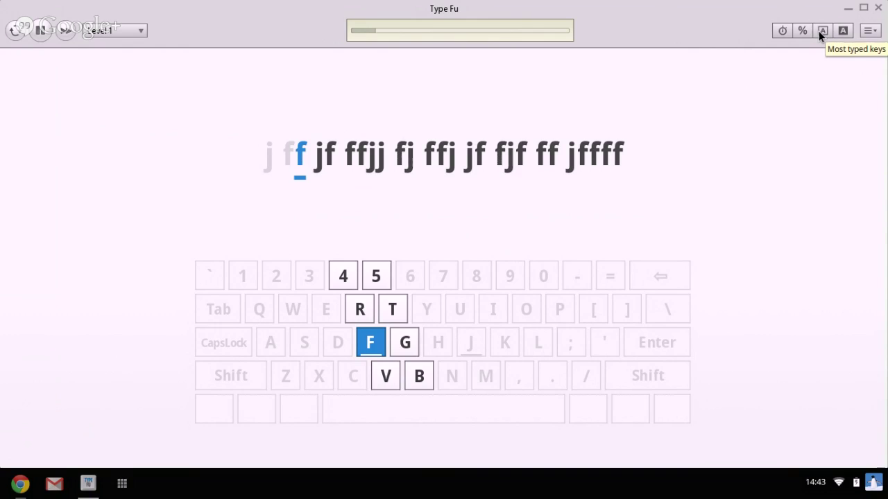
- View the all-time speed chart and the all-time accuracy chart, closing each one after examining it
{"action": "left_click", "coordinate": [781, 30]}
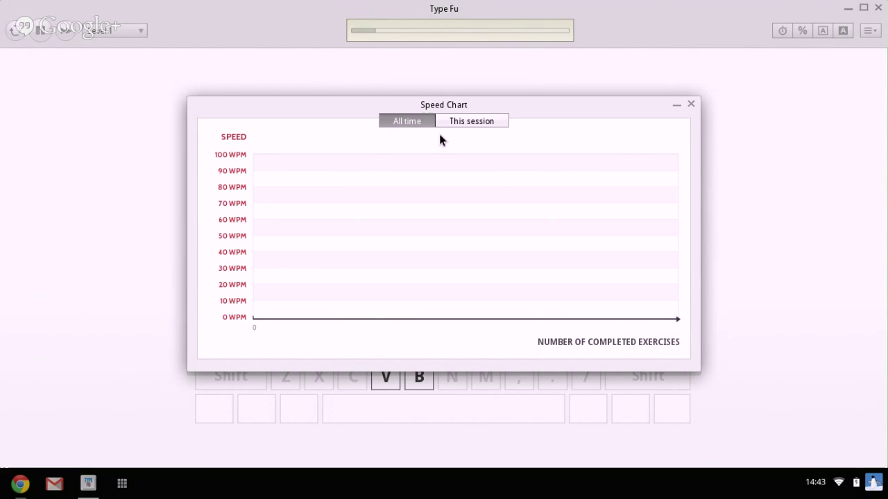
{"action": "left_click", "coordinate": [692, 104]}
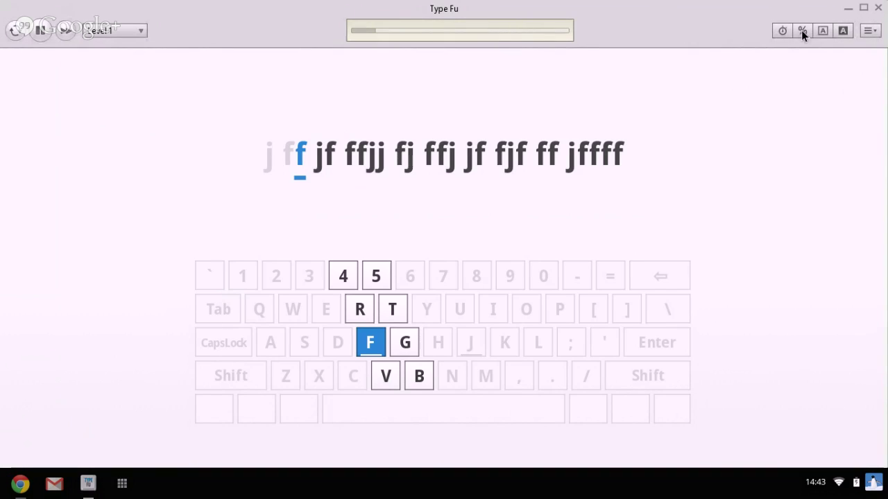
{"action": "left_click", "coordinate": [801, 30]}
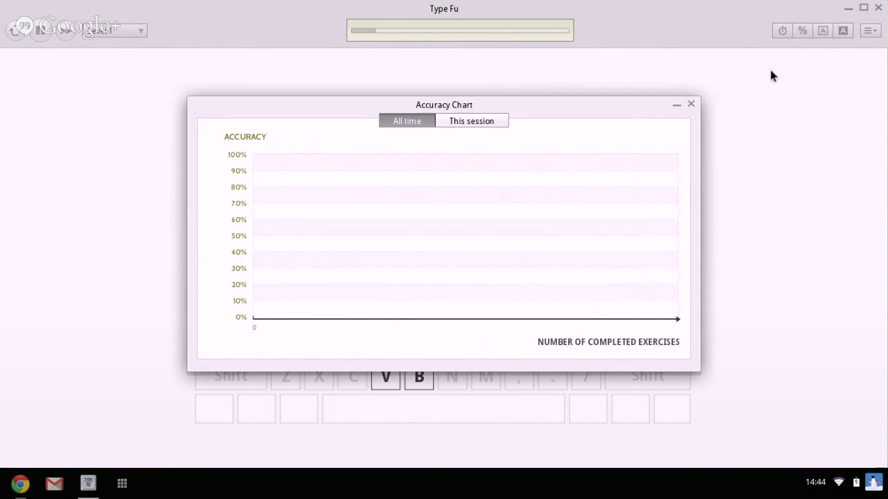
{"action": "left_click", "coordinate": [691, 106]}
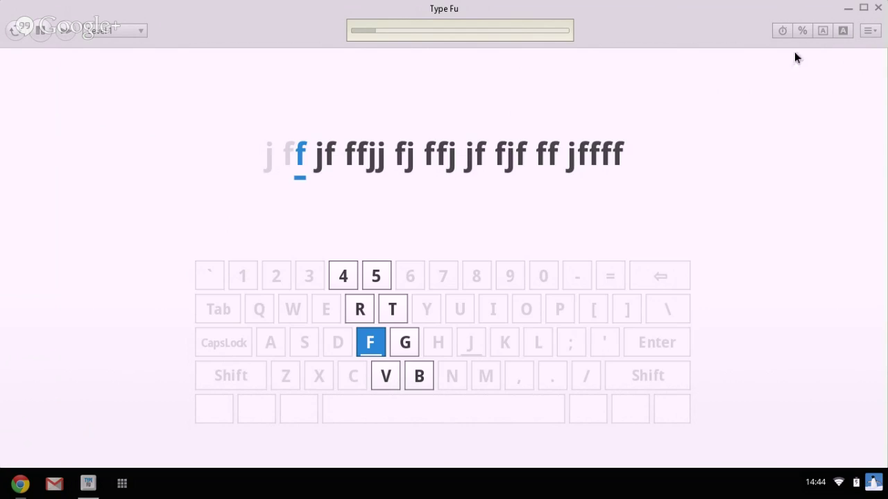
- View the most typed keys and the most mistyped keys for all time
{"action": "left_click", "coordinate": [825, 31]}
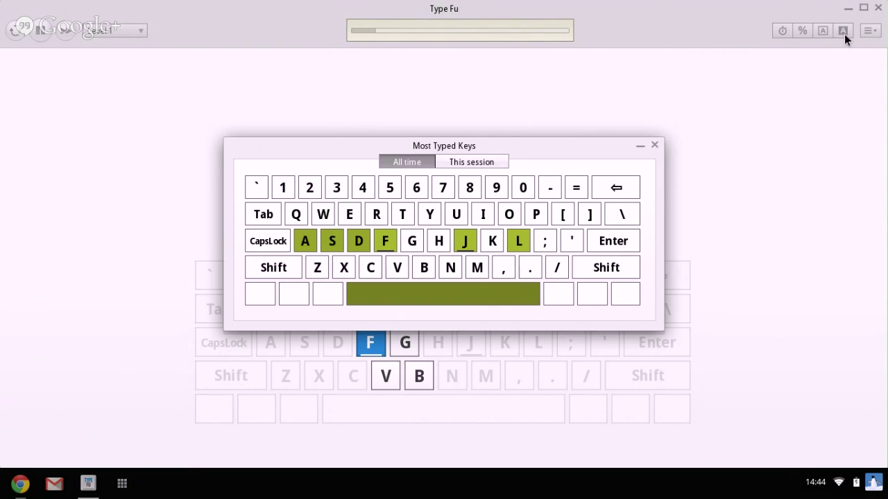
{"action": "left_click", "coordinate": [844, 34]}
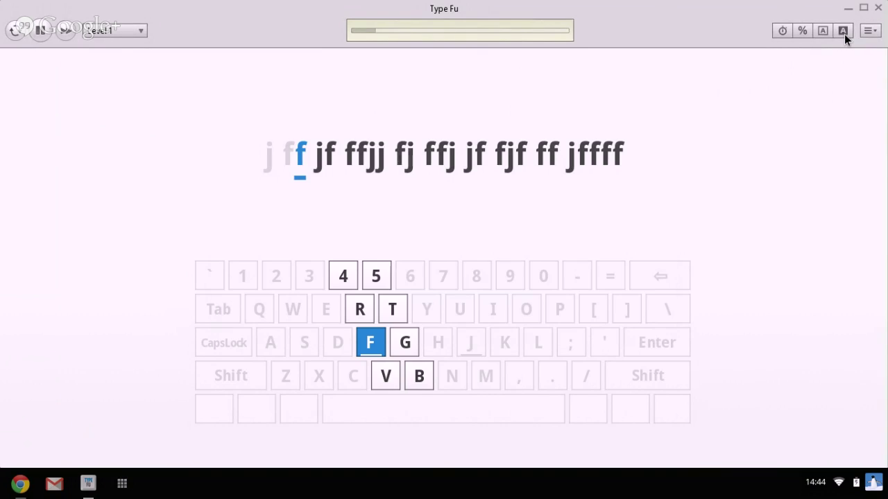
{"action": "left_click", "coordinate": [844, 34]}
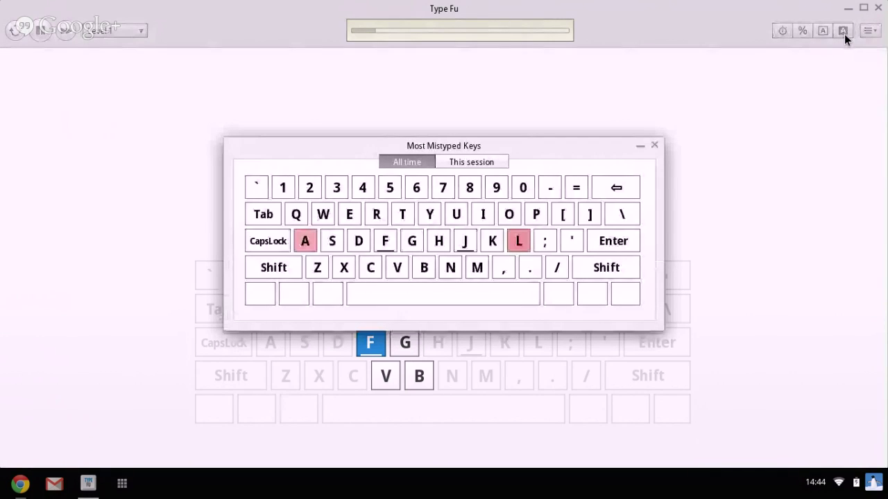